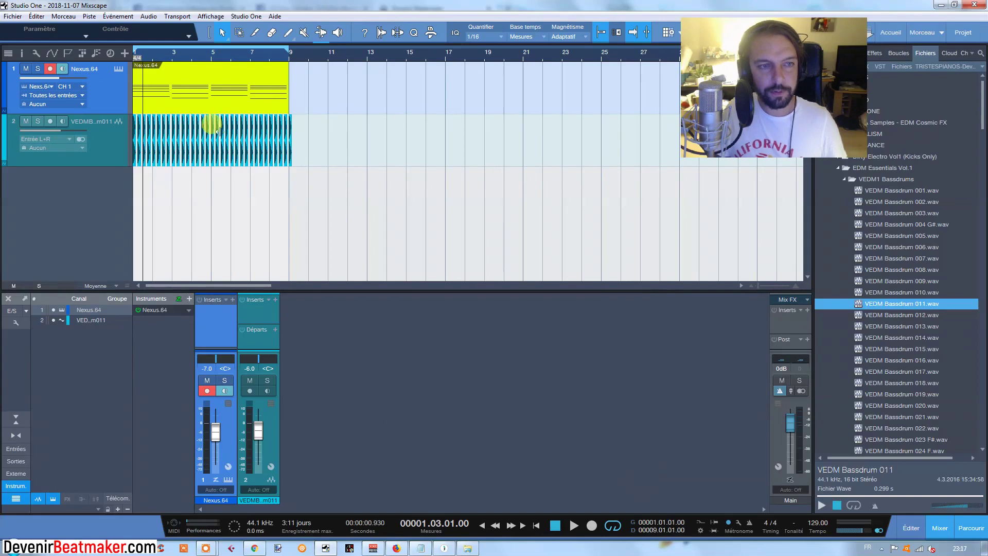
Add a Pro EQ insert to the Nexus.64 channel and return the playback position to the song start.
{"action": "left_click", "coordinate": [233, 300]}
{"action": "left_click", "coordinate": [311, 54]}
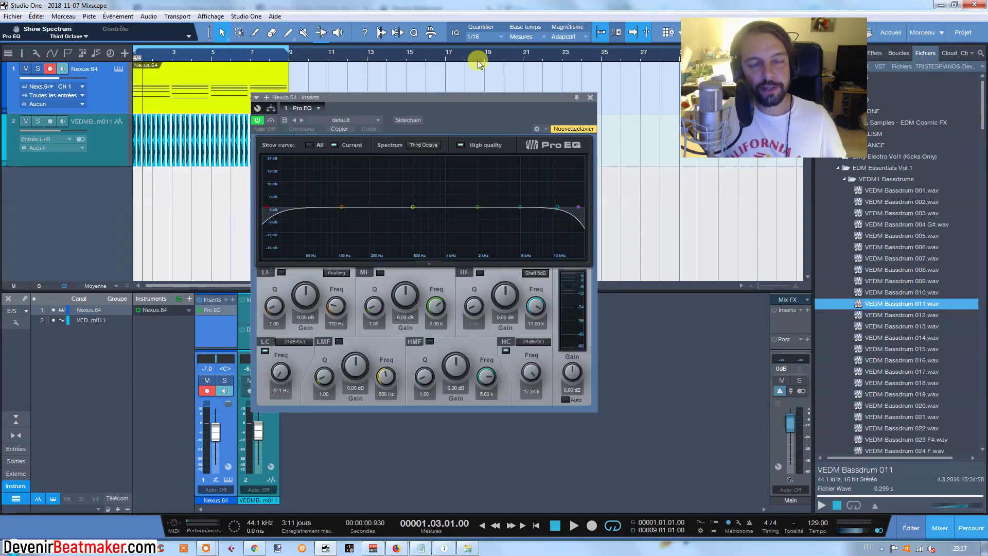
{"action": "left_click_drag", "start_coordinate": [470, 109], "coordinate": [527, 119]}
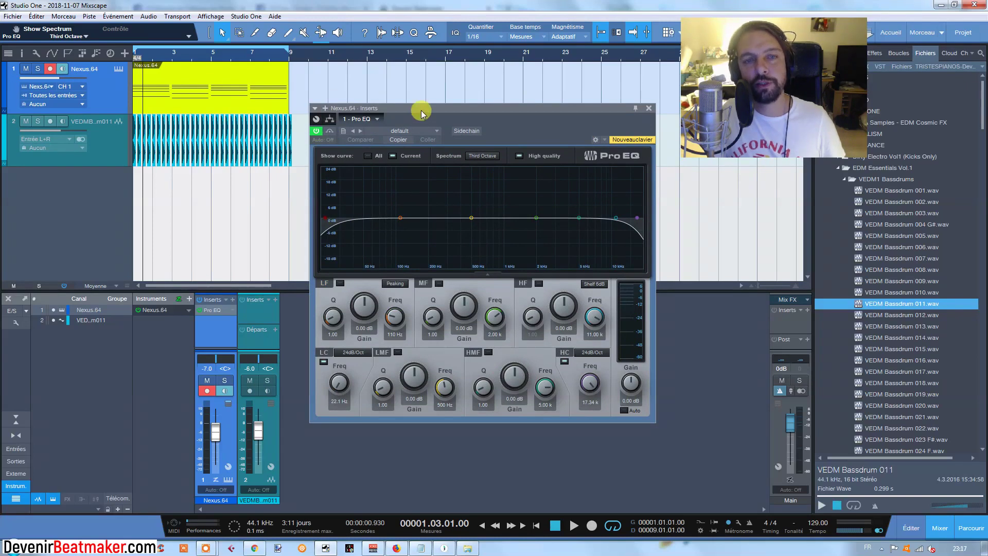
{"action": "left_click_drag", "start_coordinate": [421, 112], "coordinate": [446, 123]}
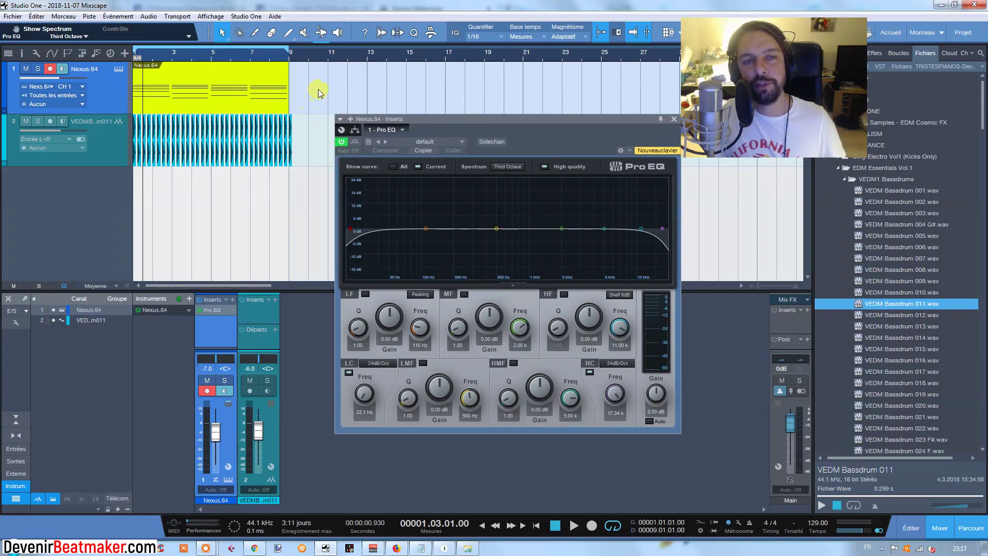
{"action": "key", "text": "comma"}
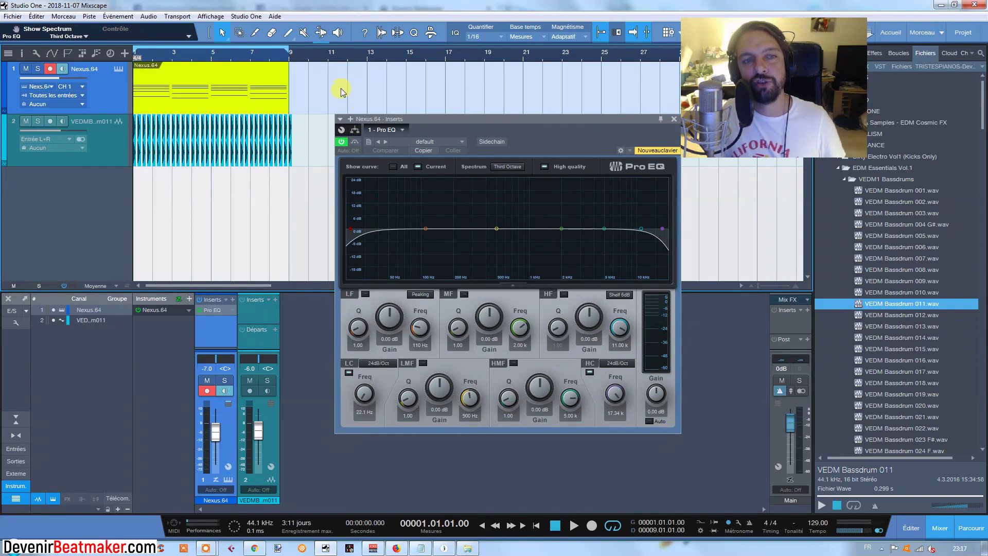
{"action": "left_click", "coordinate": [173, 92]}
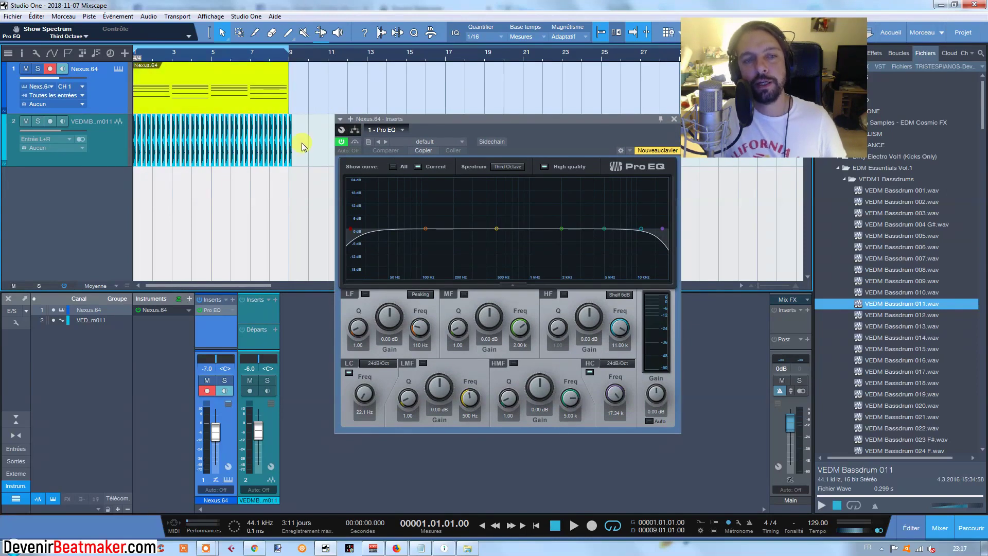
{"action": "left_click", "coordinate": [185, 145]}
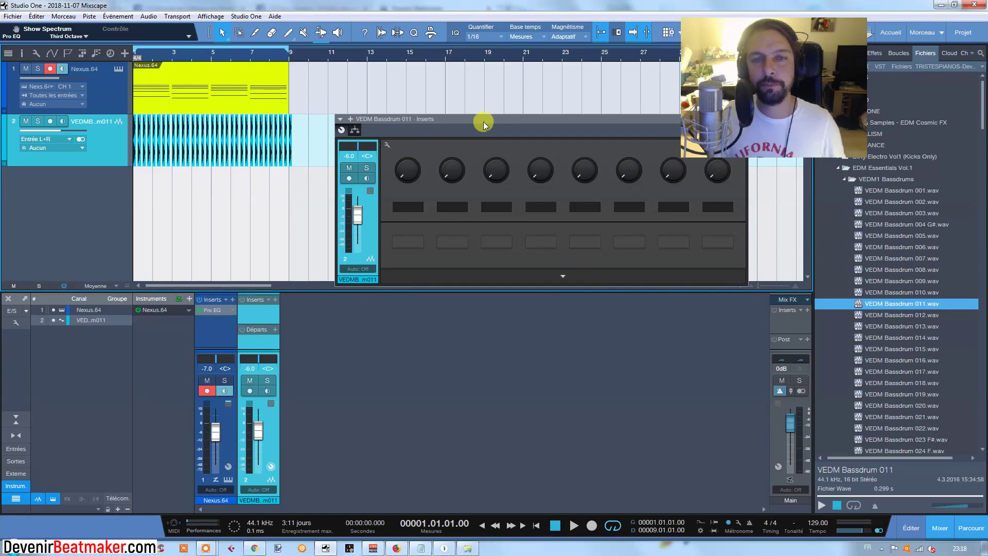
{"action": "left_click_drag", "start_coordinate": [483, 121], "coordinate": [459, 150]}
{"action": "left_click", "coordinate": [640, 143]}
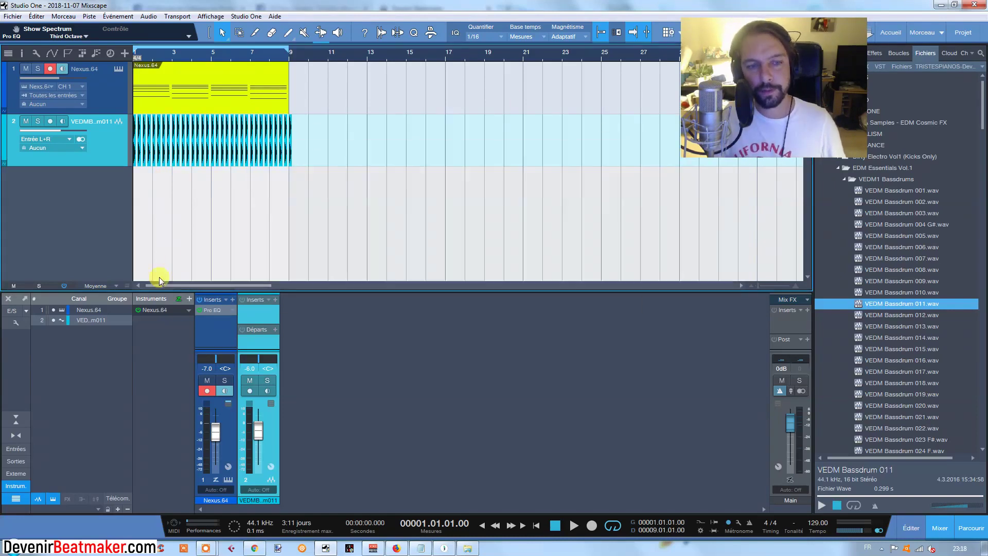
Open the Pro EQ on the Nexus.64 channel and turn off its low-cut and high-cut filters.
{"action": "double_click", "coordinate": [214, 309]}
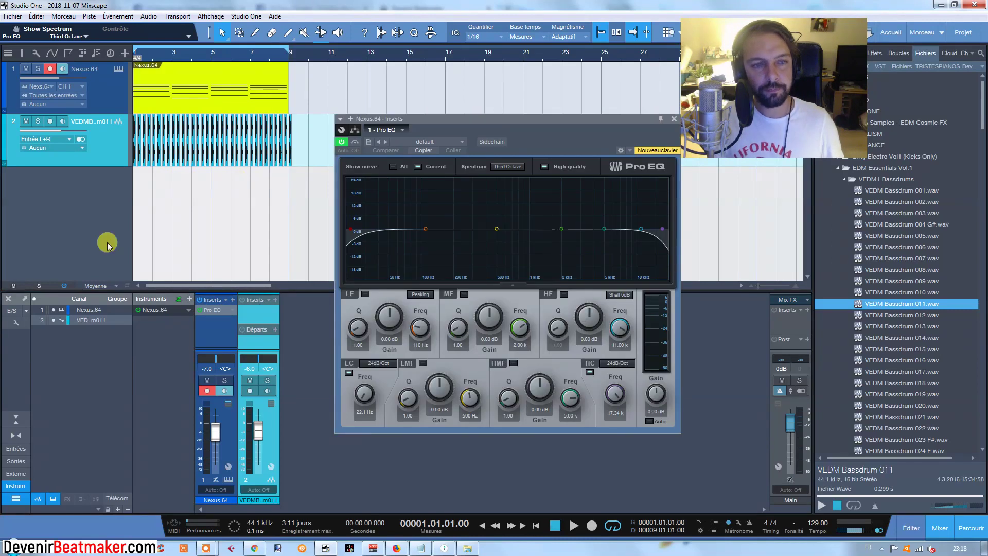
{"action": "double_click", "coordinate": [350, 228]}
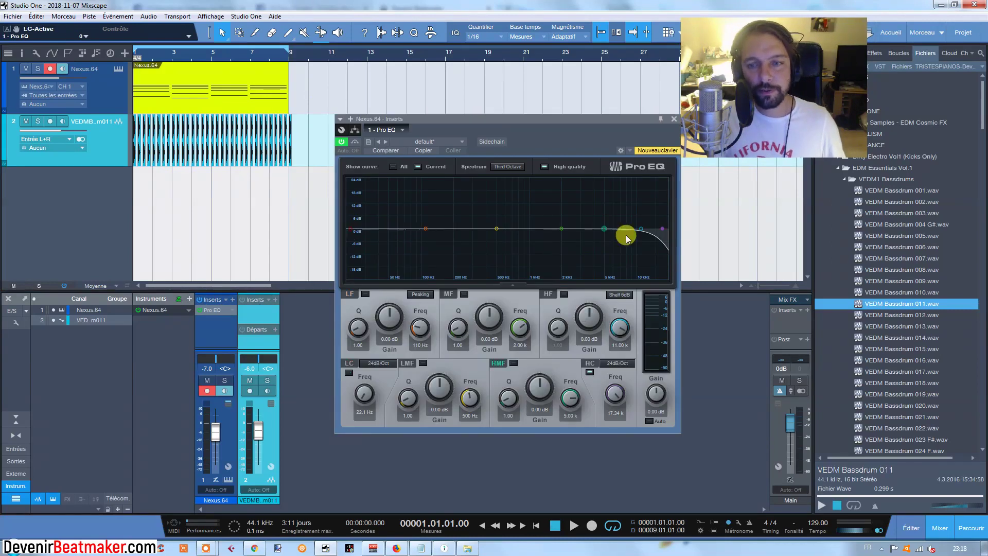
{"action": "double_click", "coordinate": [662, 234]}
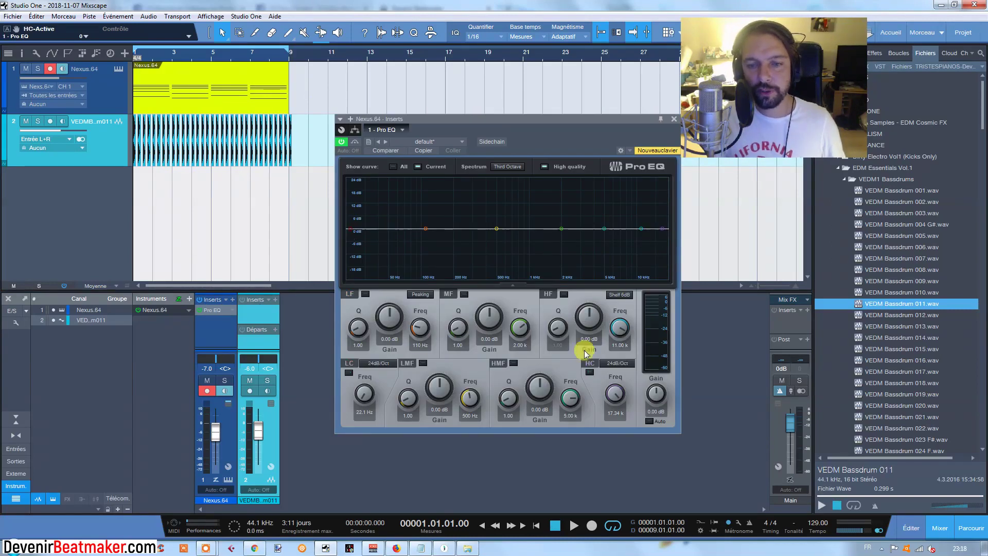
Pull the Pro EQ's LF band down to -24 dB at 20 Hz and set its Q to 0.10.
{"action": "left_click_drag", "start_coordinate": [427, 223], "coordinate": [339, 282]}
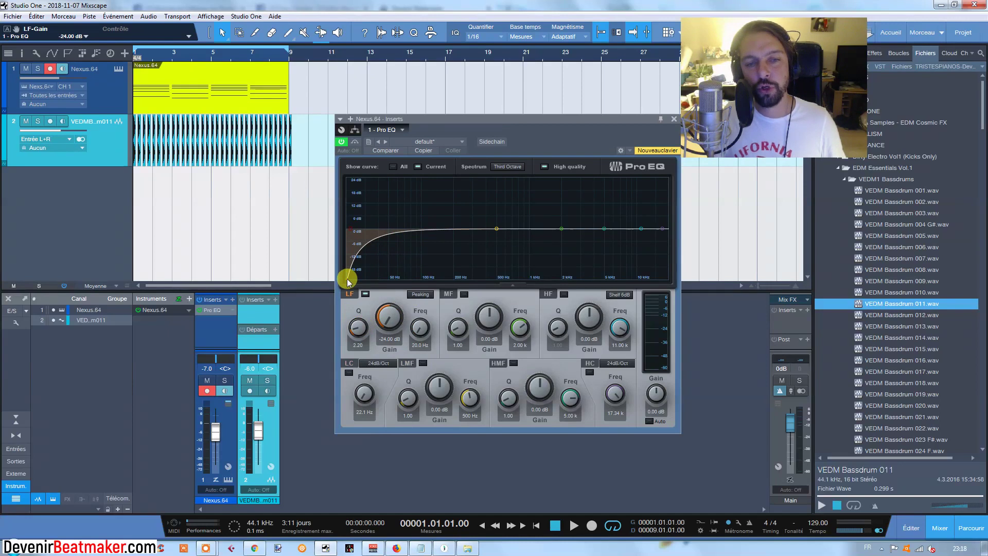
{"action": "scroll", "coordinate": [349, 281], "scroll_direction": "up", "scroll_amount": 3}
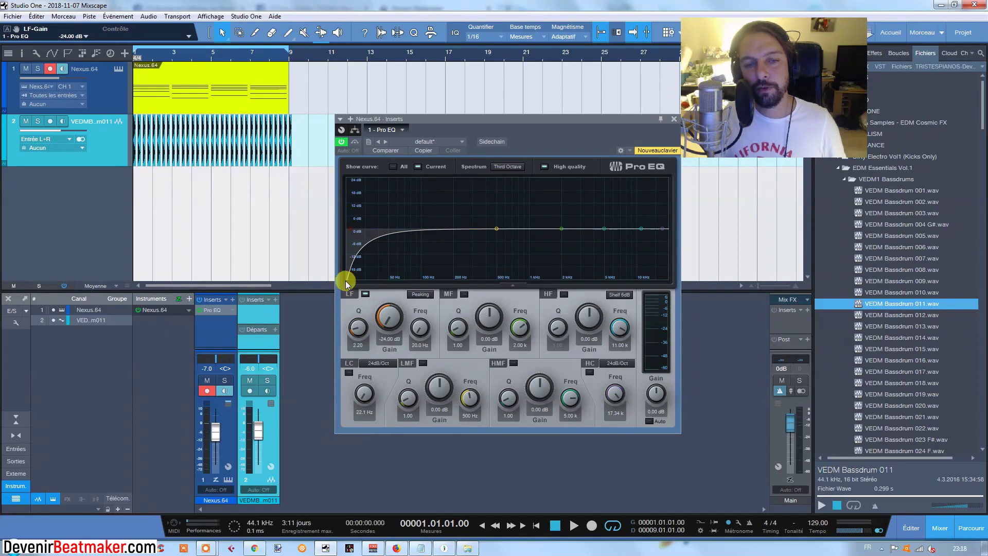
{"action": "scroll", "coordinate": [349, 280], "scroll_direction": "down", "scroll_amount": 8}
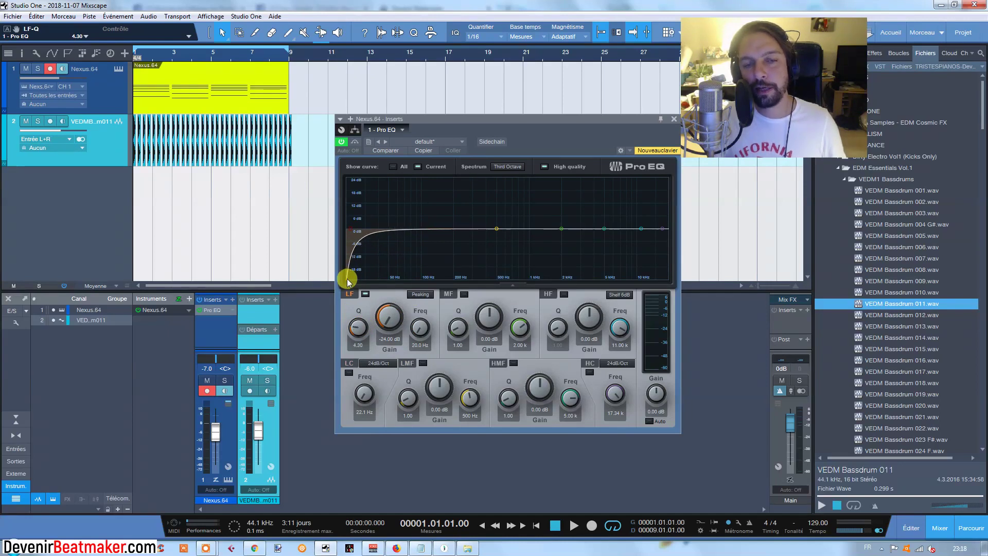
{"action": "scroll", "coordinate": [349, 281], "scroll_direction": "down", "scroll_amount": 3}
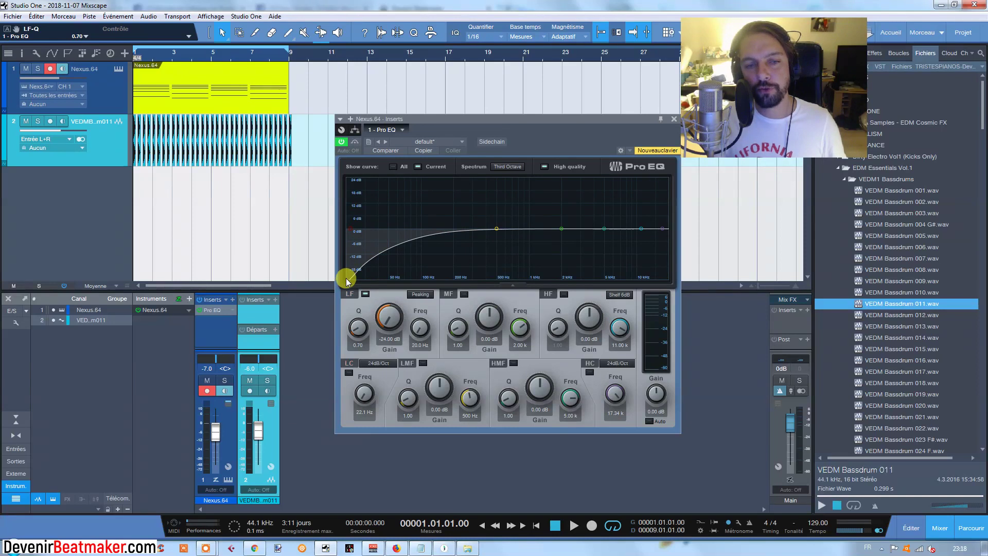
{"action": "scroll", "coordinate": [347, 280], "scroll_direction": "down", "scroll_amount": 3}
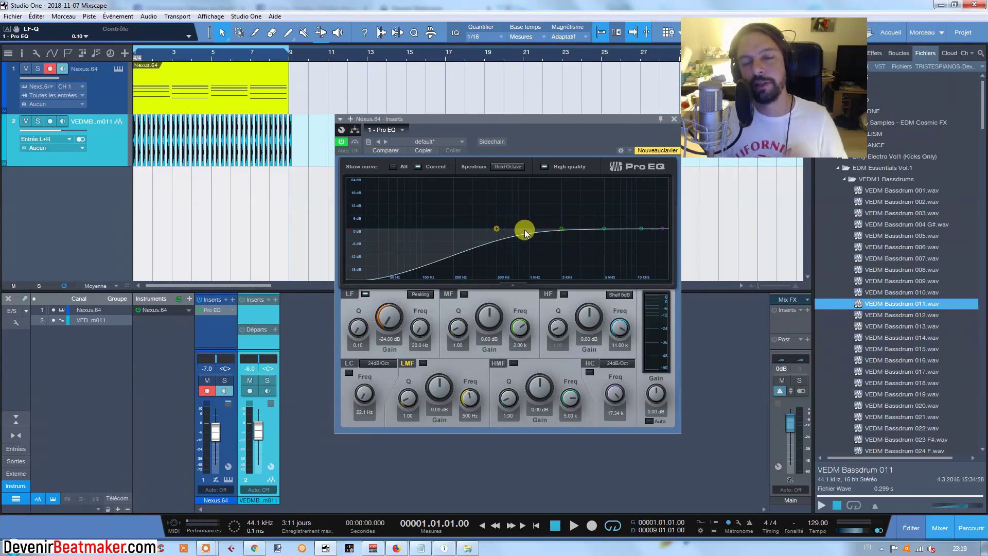
{"action": "left_click_drag", "start_coordinate": [600, 136], "coordinate": [477, 137]}
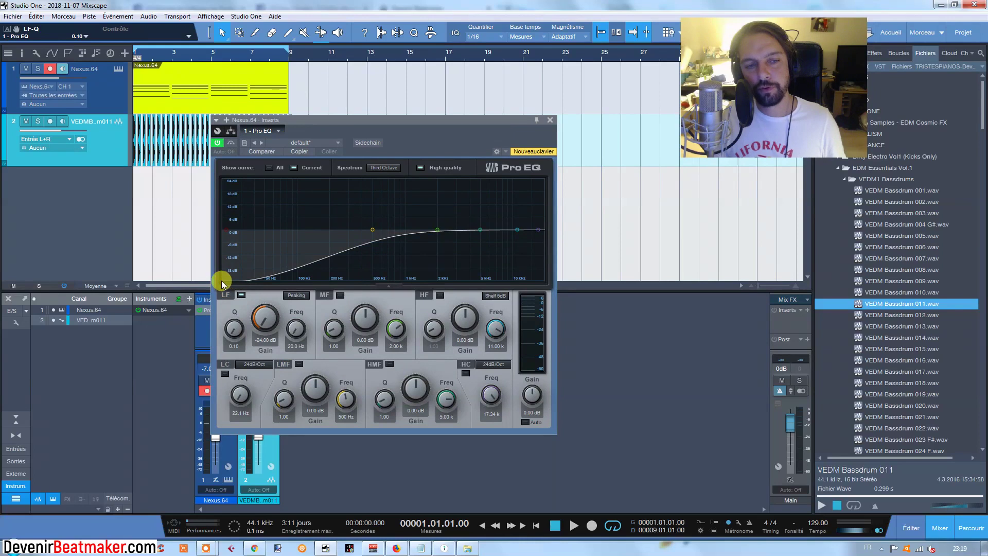
{"action": "scroll", "coordinate": [222, 279], "scroll_direction": "up", "scroll_amount": 3}
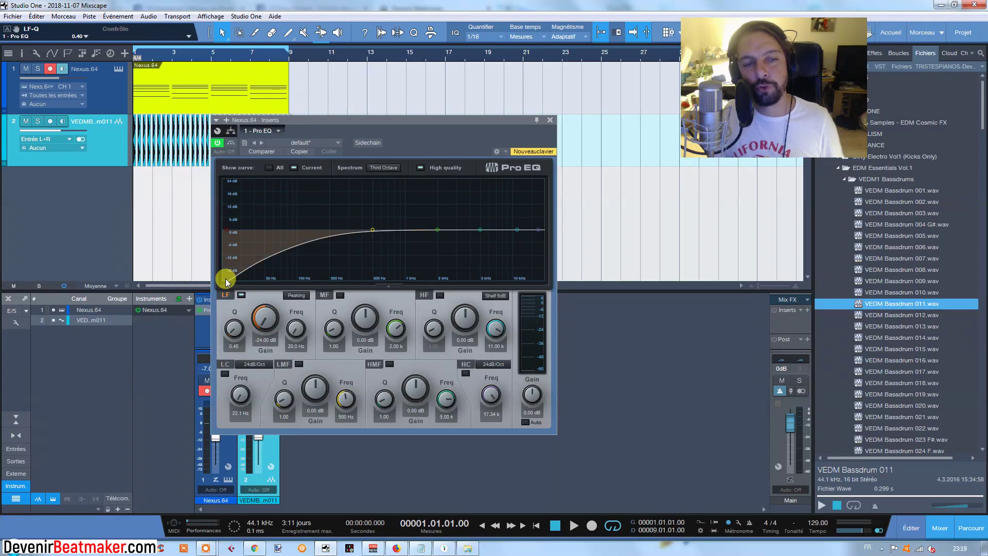
{"action": "scroll", "coordinate": [224, 279], "scroll_direction": "down", "scroll_amount": 10}
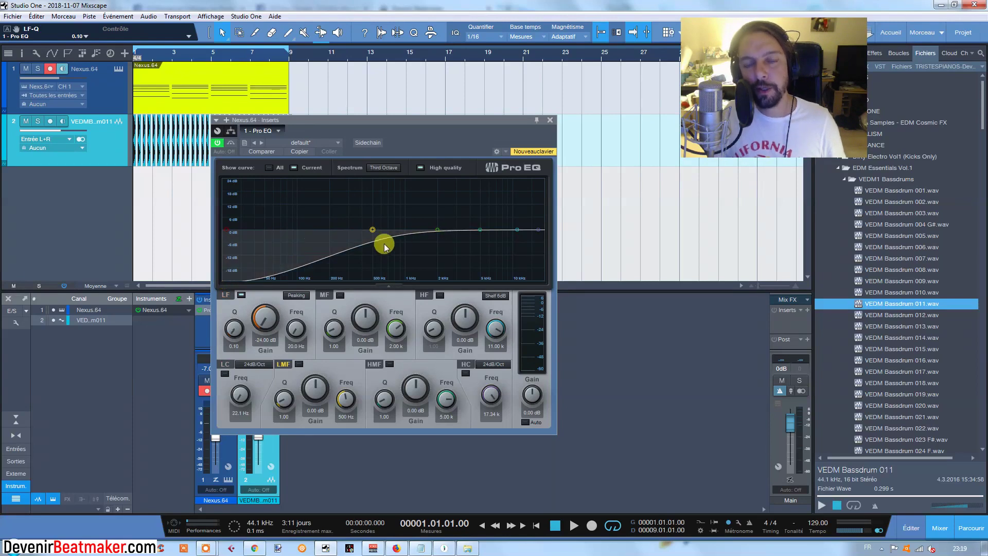
{"action": "left_click_drag", "start_coordinate": [432, 120], "coordinate": [484, 142]}
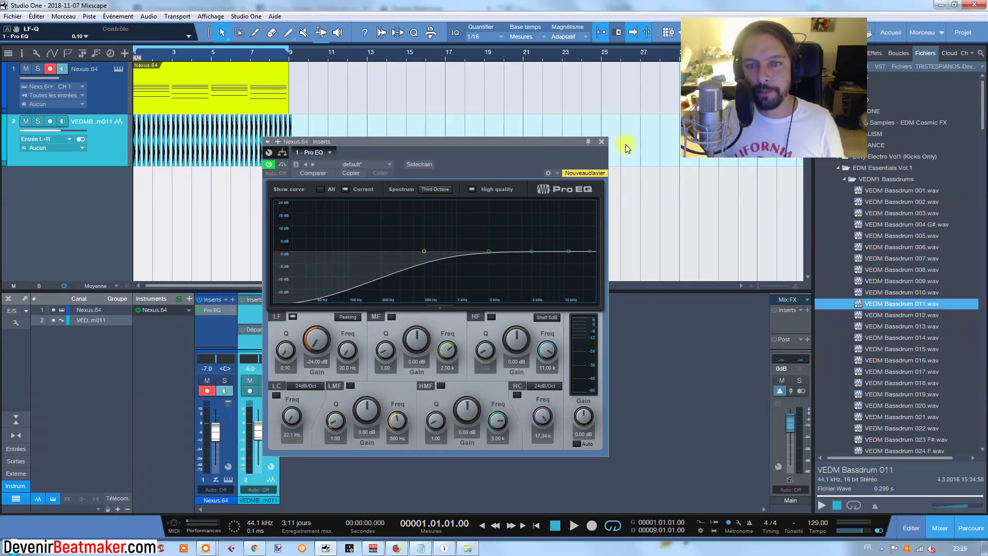
Try an automation track for the LF band's Q parameter, and remove it again.
{"action": "left_click", "coordinate": [603, 142]}
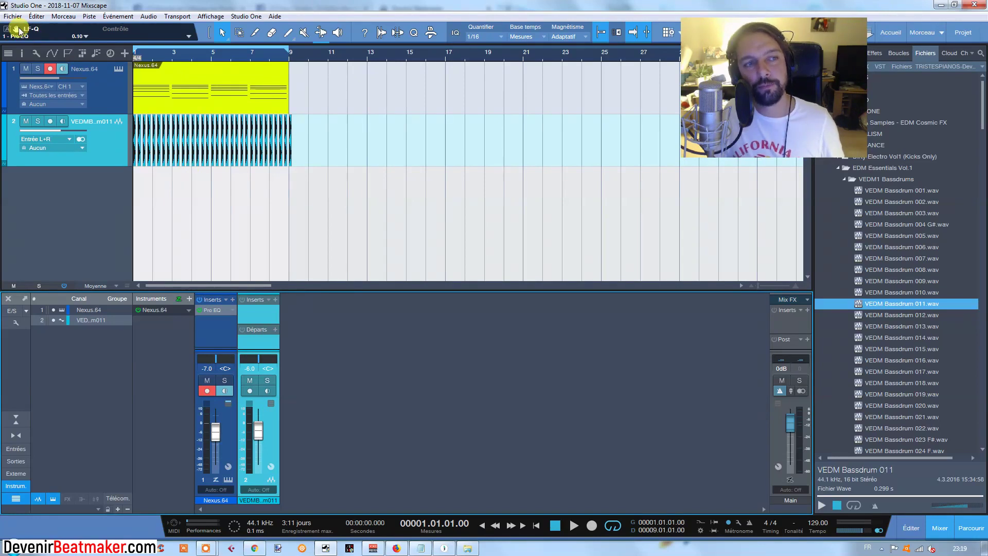
{"action": "left_click_drag", "start_coordinate": [16, 29], "coordinate": [84, 193]}
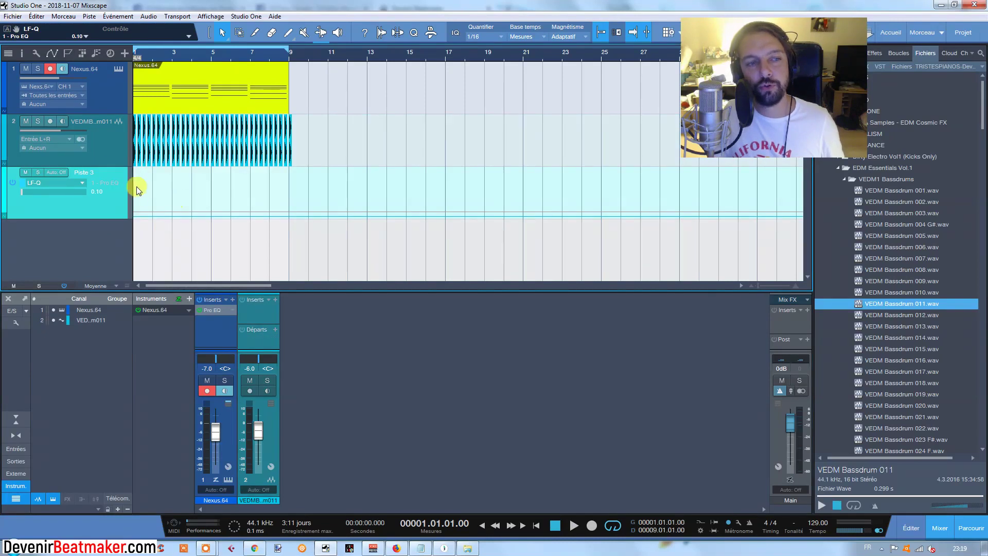
{"action": "right_click", "coordinate": [116, 182]}
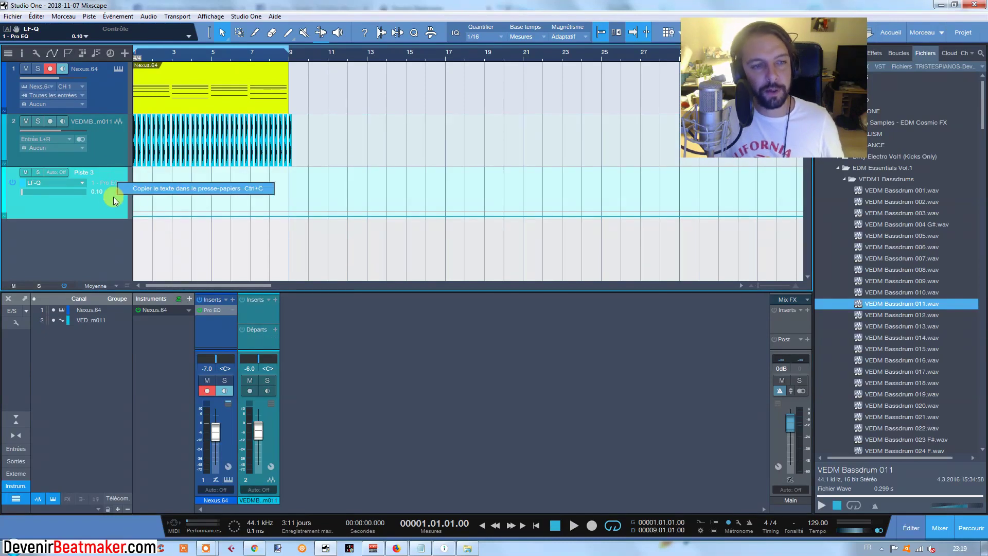
{"action": "right_click", "coordinate": [113, 200]}
{"action": "left_click", "coordinate": [170, 259]}
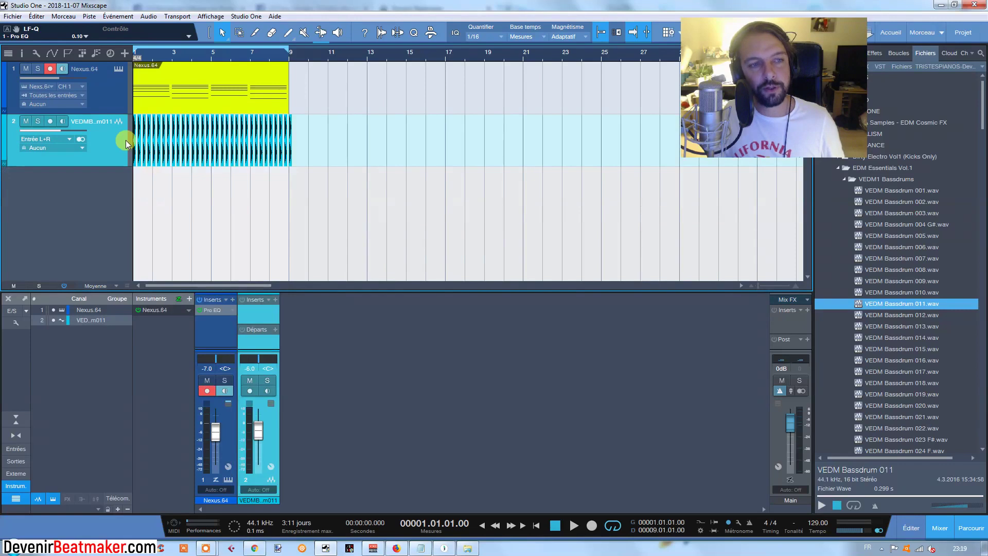
Raise the LF band gain in the Nexus.64 Pro EQ to about -0.24 dB and close the EQ window.
{"action": "left_click", "coordinate": [217, 311]}
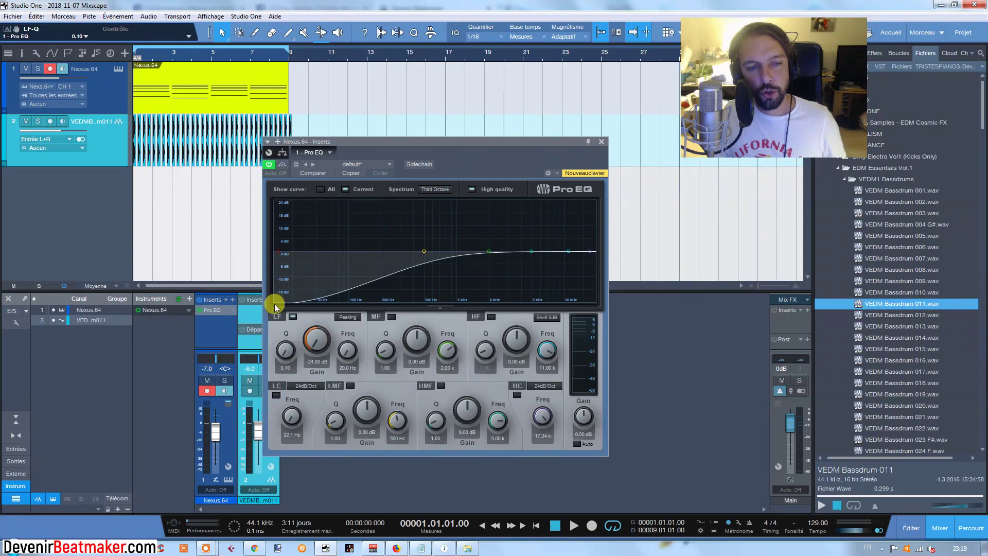
{"action": "left_click_drag", "start_coordinate": [273, 301], "coordinate": [264, 255]}
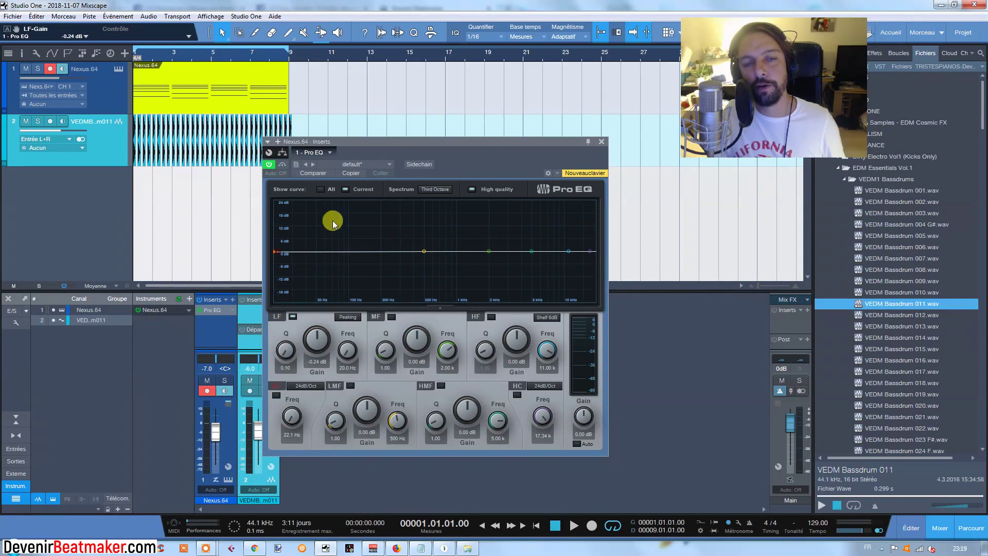
{"action": "left_click", "coordinate": [601, 142]}
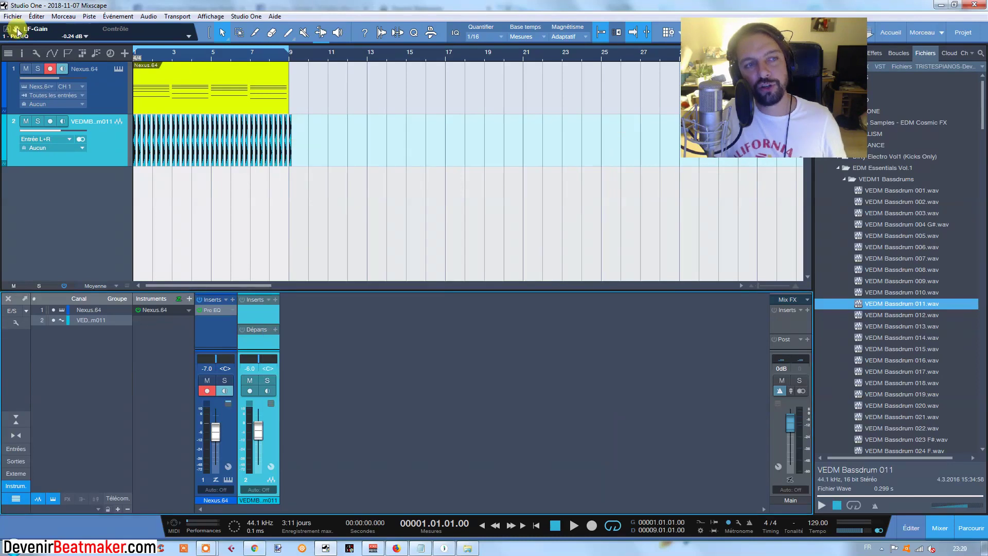
Create an automation track for the Pro EQ's LF-Gain parameter and place it directly below the Nexus.64 track.
{"action": "left_click_drag", "start_coordinate": [88, 79], "coordinate": [88, 187]}
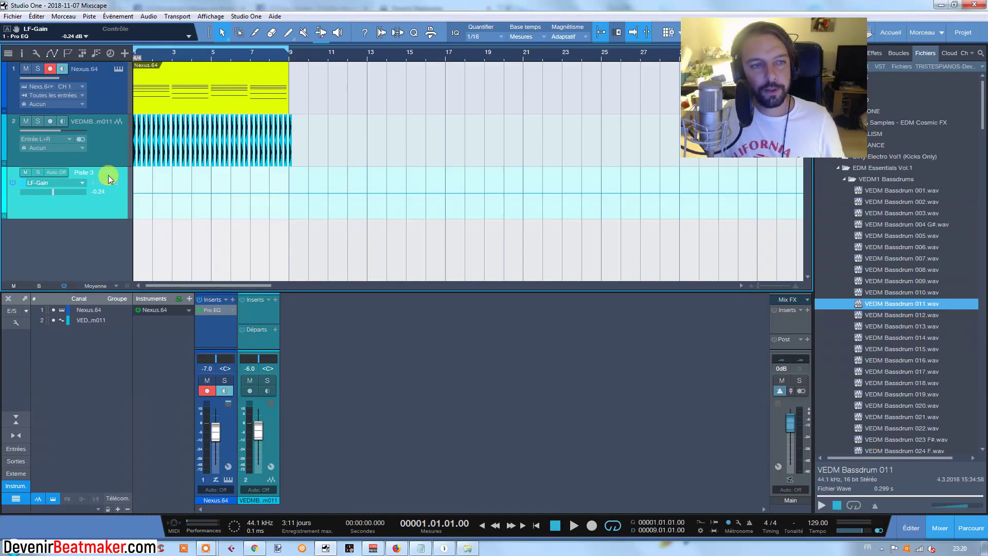
{"action": "left_click_drag", "start_coordinate": [118, 187], "coordinate": [123, 128]}
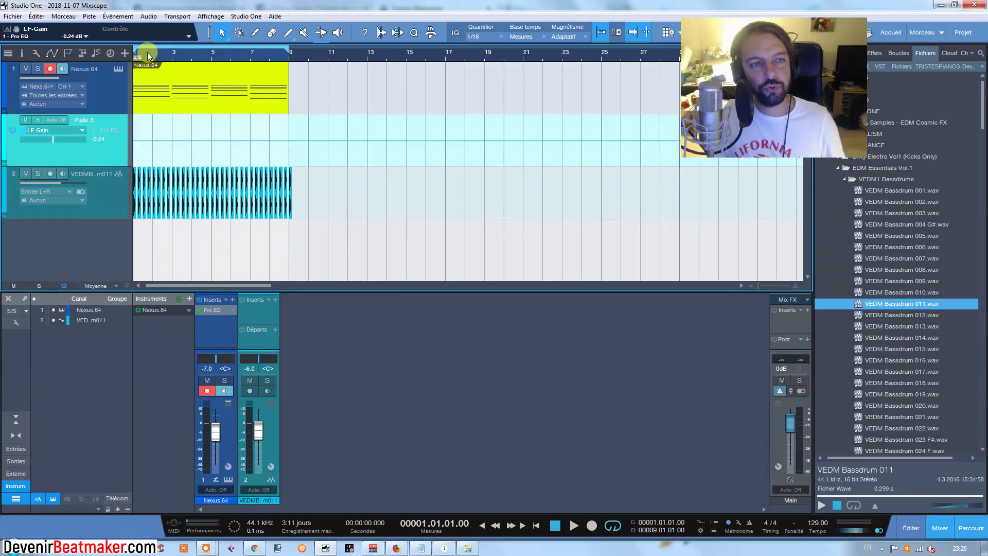
Draw an LF-Gain automation dip under the first kick, ramping from the song start down to the minimum and jumping straight back to the original level.
{"action": "mouse_move", "coordinate": [147, 52]}
{"action": "left_mouse_down"}
{"action": "mouse_move", "coordinate": [220, 86]}
{"action": "mouse_move", "coordinate": [326, 81]}
{"action": "left_mouse_up"}
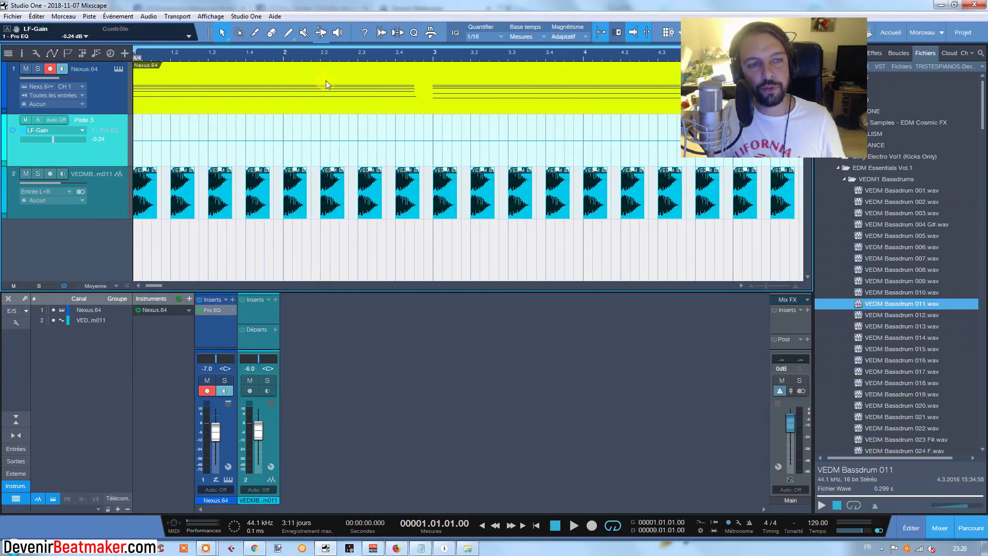
{"action": "left_click", "coordinate": [135, 144]}
{"action": "left_click_drag", "start_coordinate": [151, 58], "coordinate": [244, 86]}
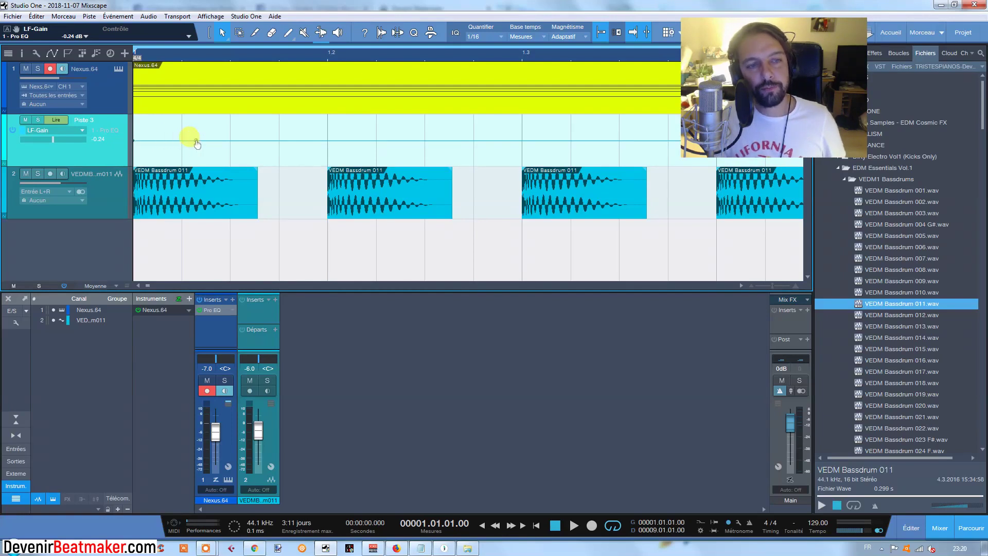
{"action": "left_click_drag", "start_coordinate": [197, 144], "coordinate": [192, 173]}
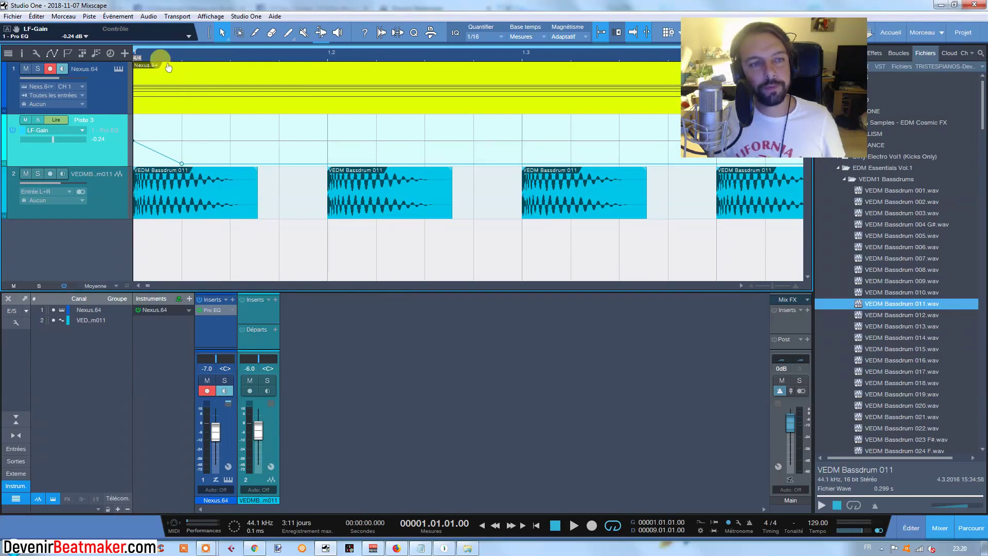
{"action": "left_click_drag", "start_coordinate": [168, 67], "coordinate": [244, 97]}
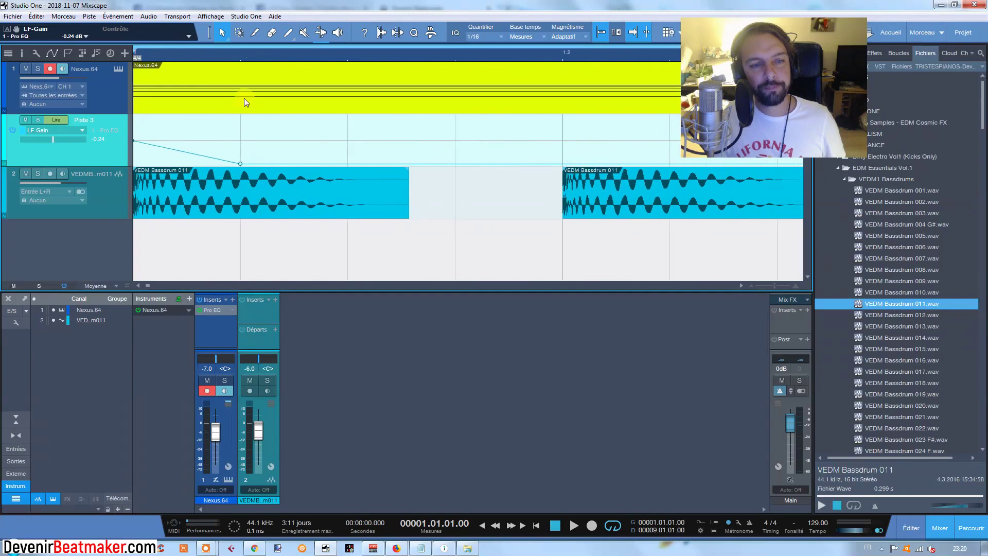
{"action": "left_click_drag", "start_coordinate": [242, 167], "coordinate": [257, 143]}
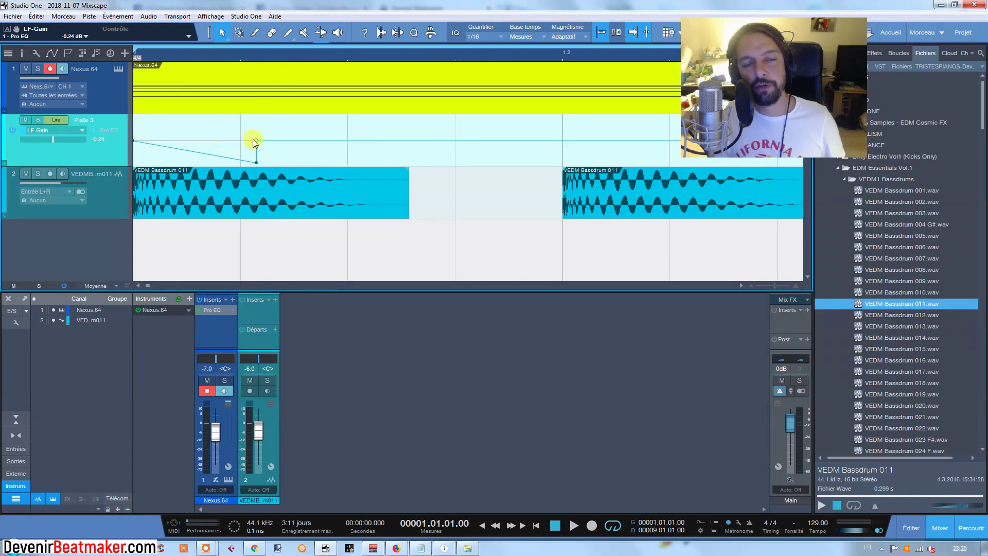
Zoom the timeline out to view about six bars of the kick pattern and the LF-Gain automation.
{"action": "key", "text": "w"}
{"action": "key", "text": "w"}
{"action": "key", "text": "w"}
{"action": "key", "text": "w"}
{"action": "key", "text": "w"}
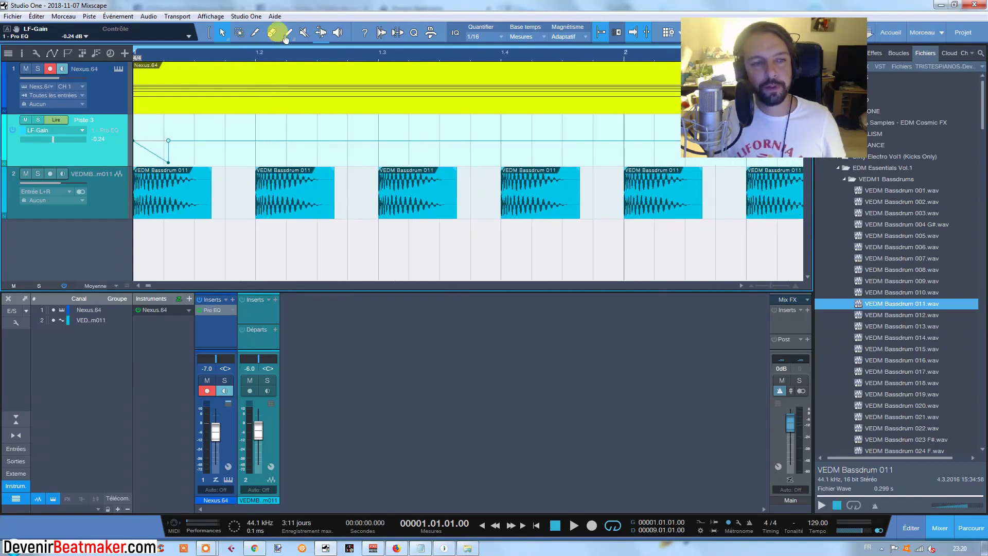
{"action": "key", "text": "w"}
{"action": "key", "text": "w"}
{"action": "key", "text": "w"}
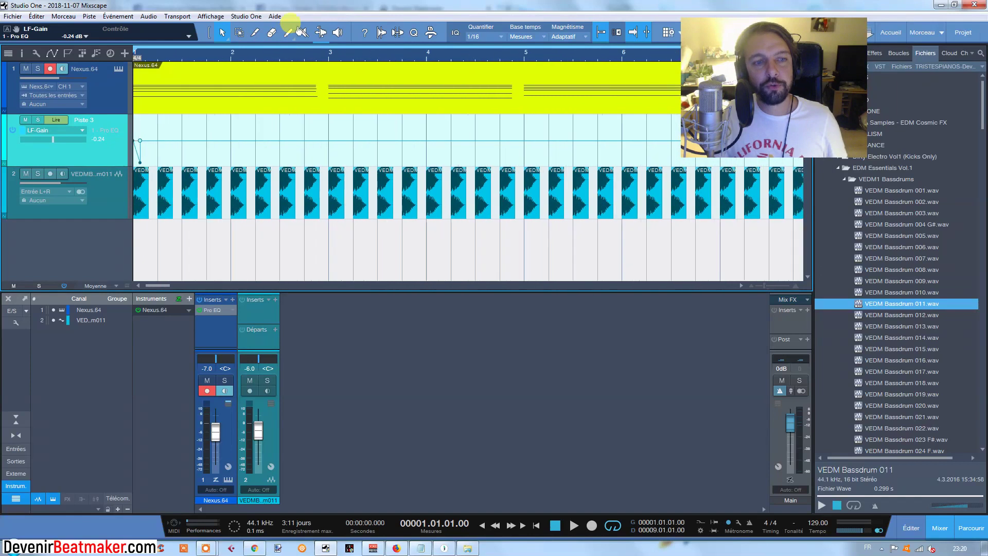
Delete all kicks after the first, and duplicate the first kick with its LF-Gain dip on every beat through bar 8.
{"action": "left_click_drag", "start_coordinate": [709, 201], "coordinate": [152, 225]}
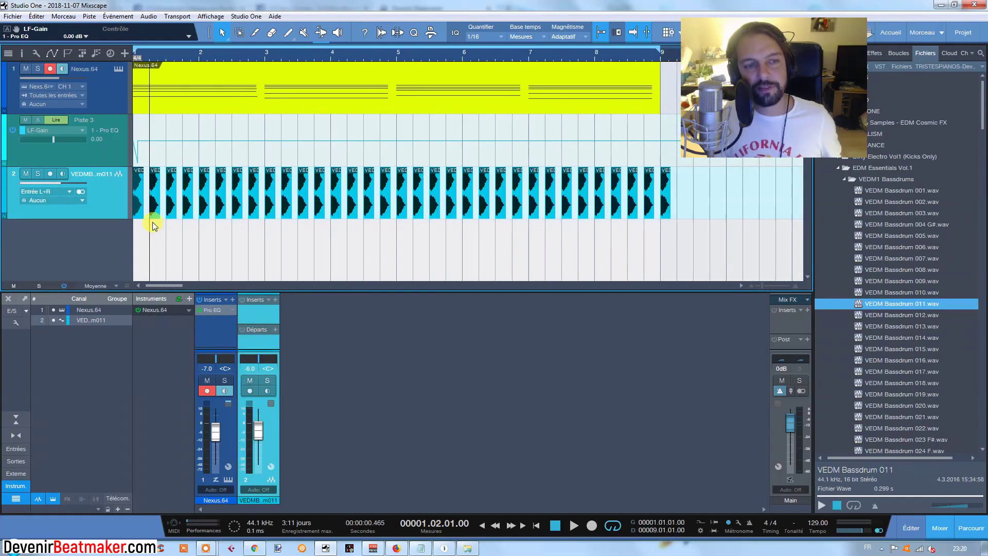
{"action": "key", "text": "Delete"}
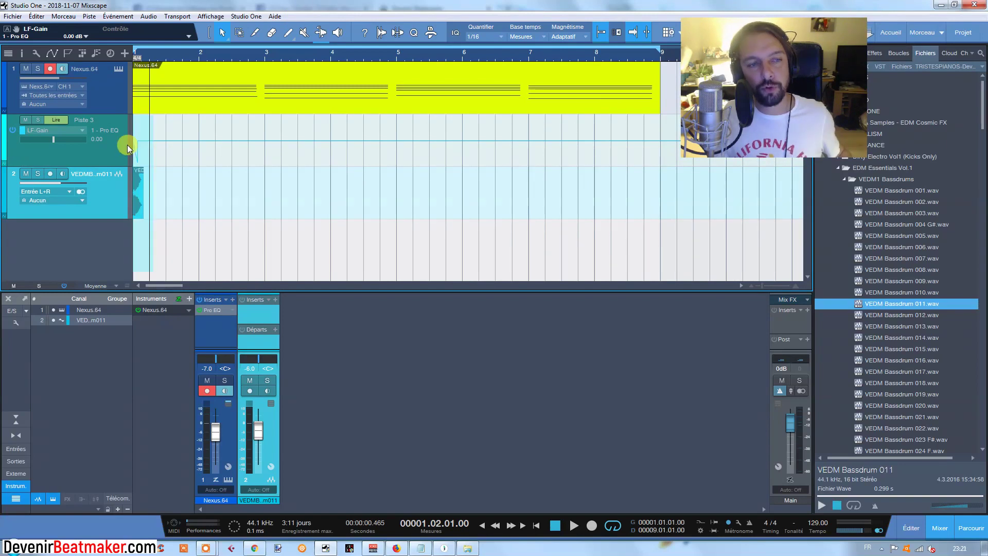
{"action": "left_click", "coordinate": [133, 146]}
{"action": "key", "text": "space"}
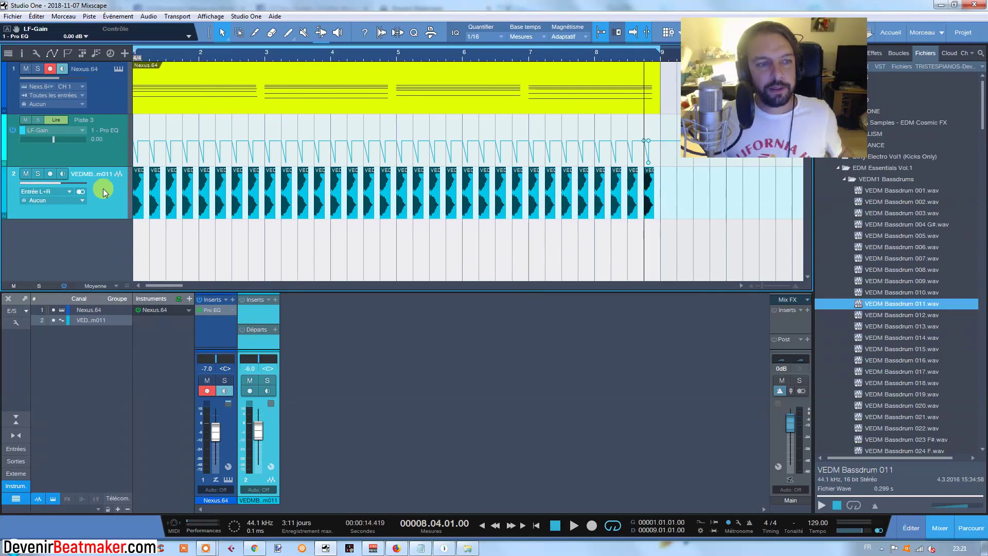
Open the Nexus.64 Pro EQ over the arrangement and bypass it.
{"action": "double_click", "coordinate": [97, 126]}
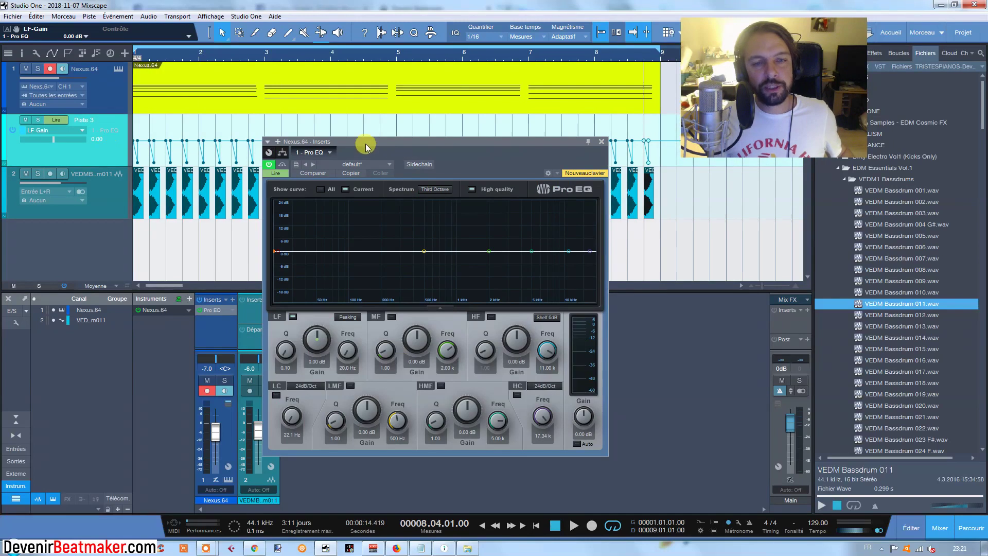
{"action": "left_click_drag", "start_coordinate": [398, 143], "coordinate": [431, 130]}
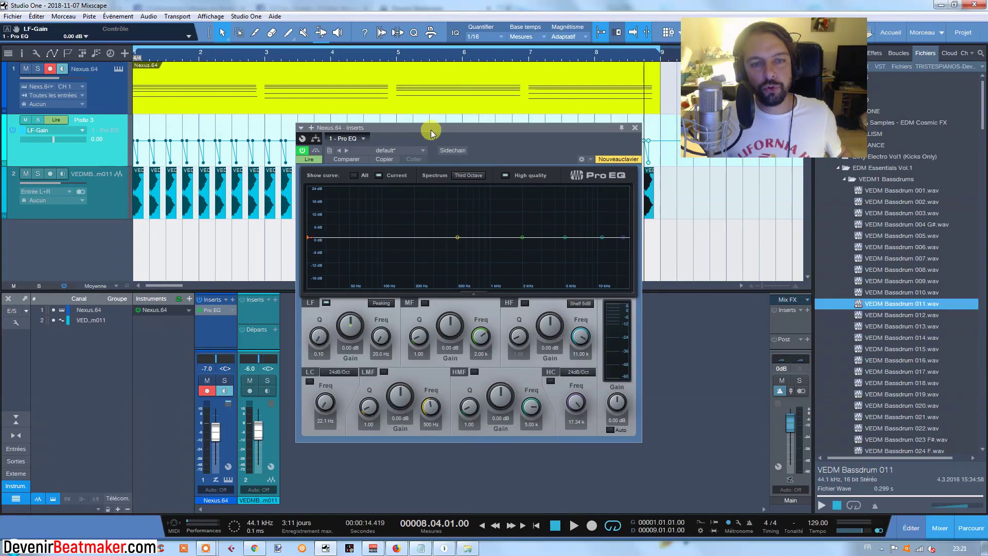
{"action": "left_click", "coordinate": [303, 151]}
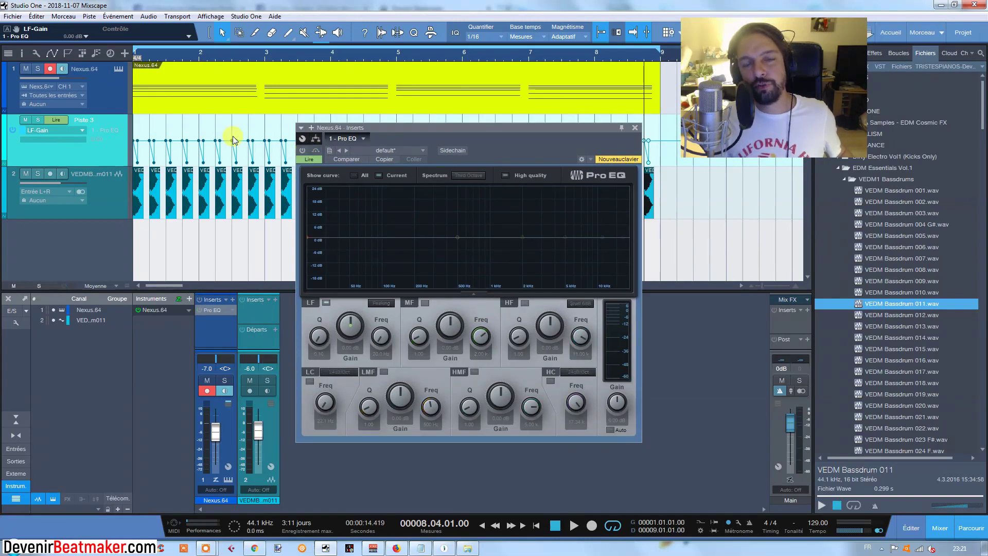
{"action": "key", "text": "shift+w"}
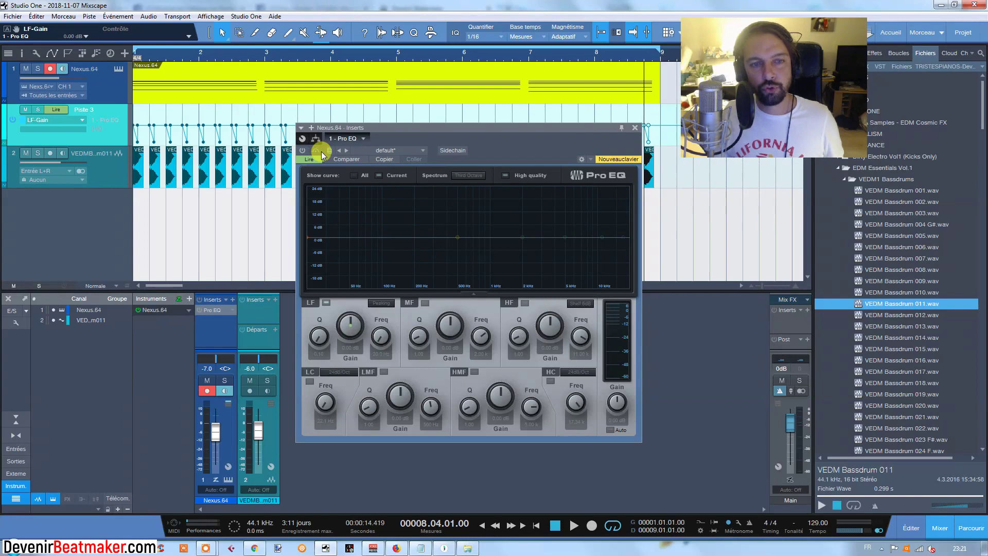
Play the eight-bar loop from the start with the EQ window pinned, comparing Pro EQ bypassed and active, and stop playback with it active.
{"action": "left_click", "coordinate": [482, 525]}
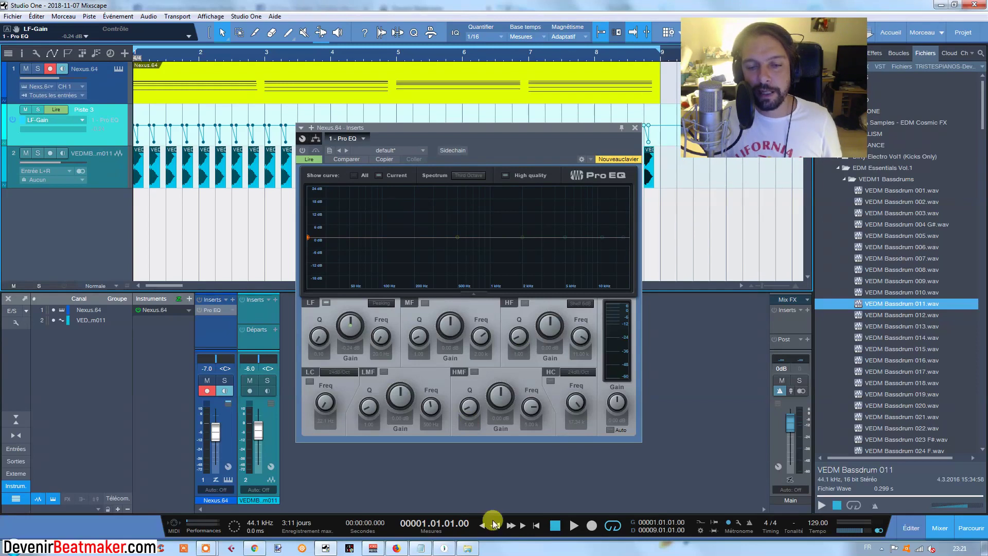
{"action": "left_click", "coordinate": [574, 525]}
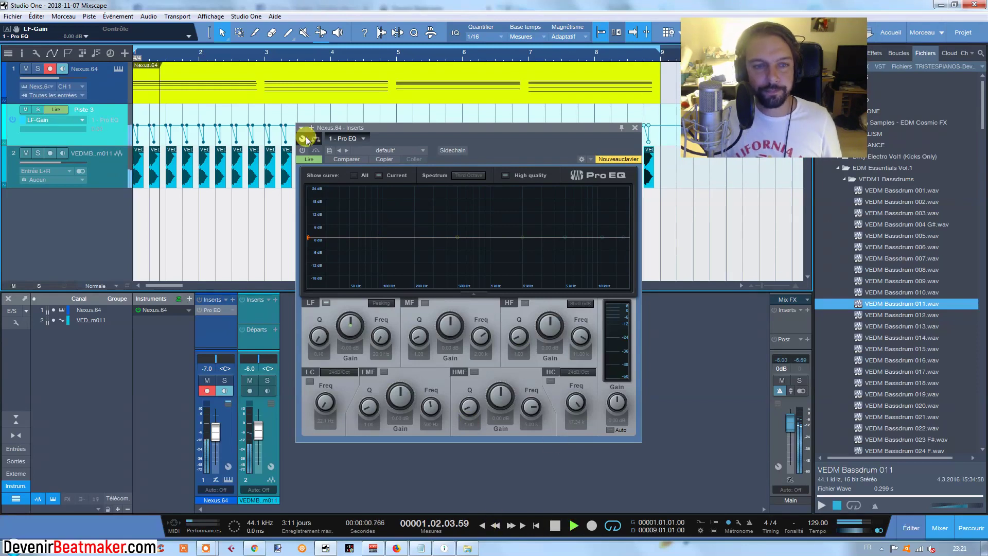
{"action": "scroll", "coordinate": [323, 54], "scroll_direction": "down", "scroll_amount": 2}
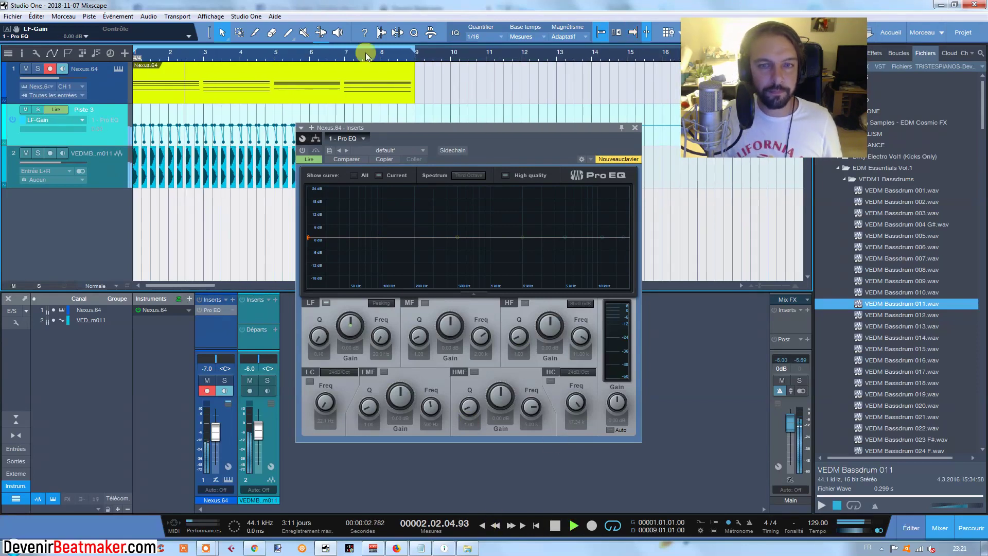
{"action": "left_click", "coordinate": [619, 128]}
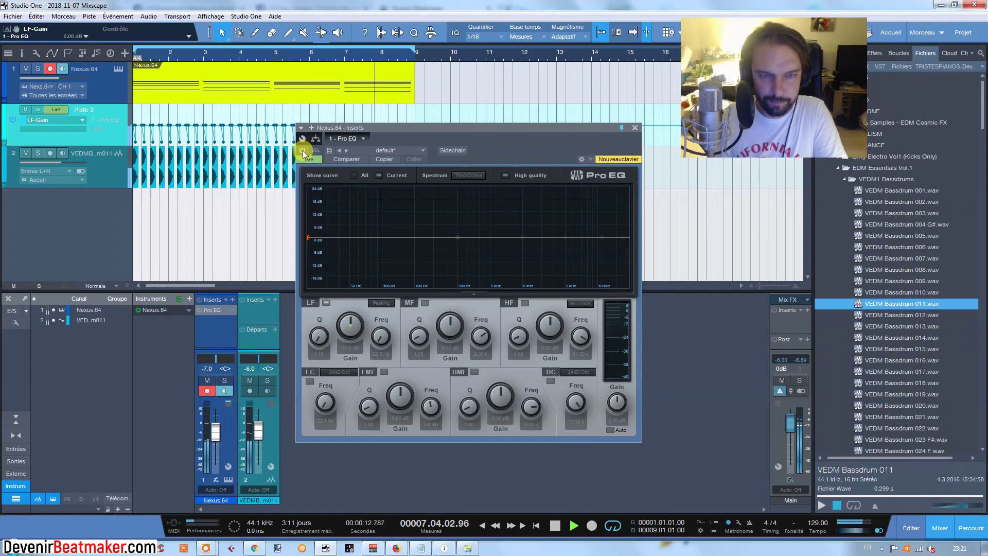
{"action": "left_click", "coordinate": [302, 151]}
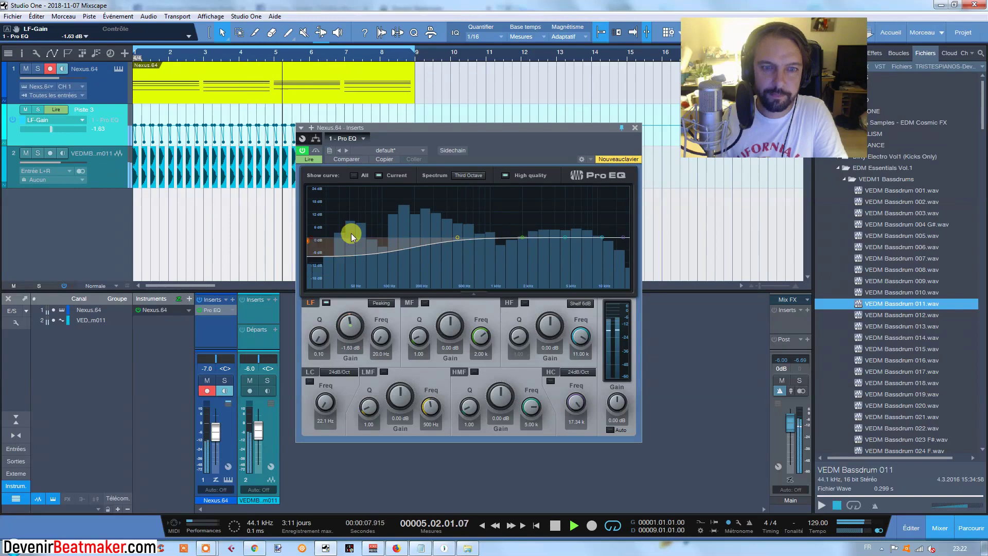
{"action": "left_click", "coordinate": [303, 152]}
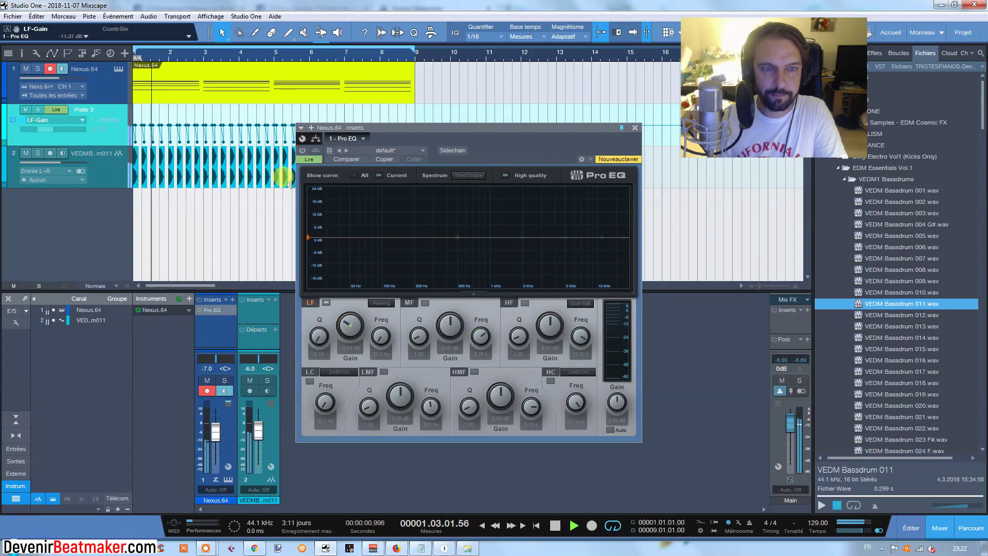
{"action": "left_click", "coordinate": [302, 152]}
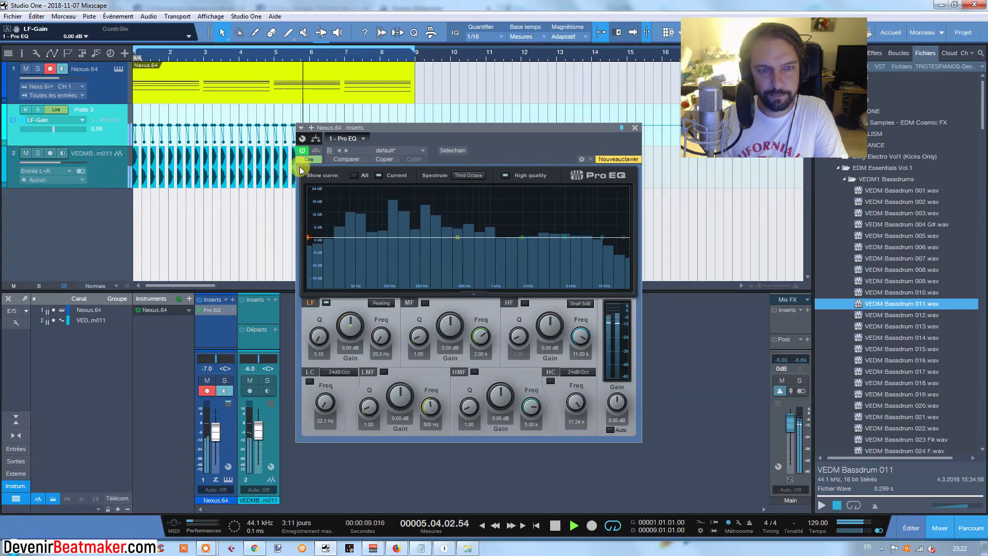
{"action": "left_click", "coordinate": [556, 525]}
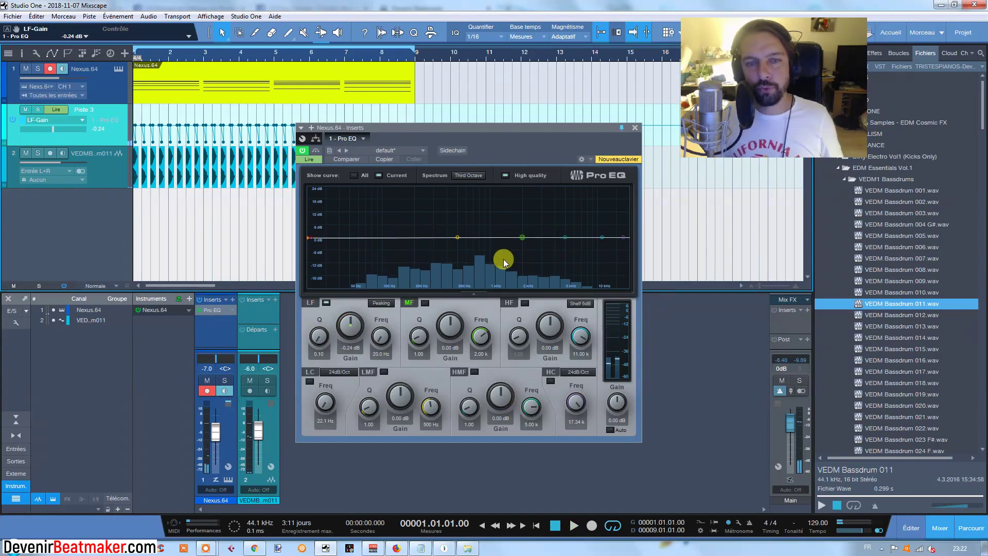
Set the Pro EQ's LMF band to a slight boost of about 0.24 dB at about 513 Hz.
{"action": "left_click_drag", "start_coordinate": [453, 121], "coordinate": [452, 121]}
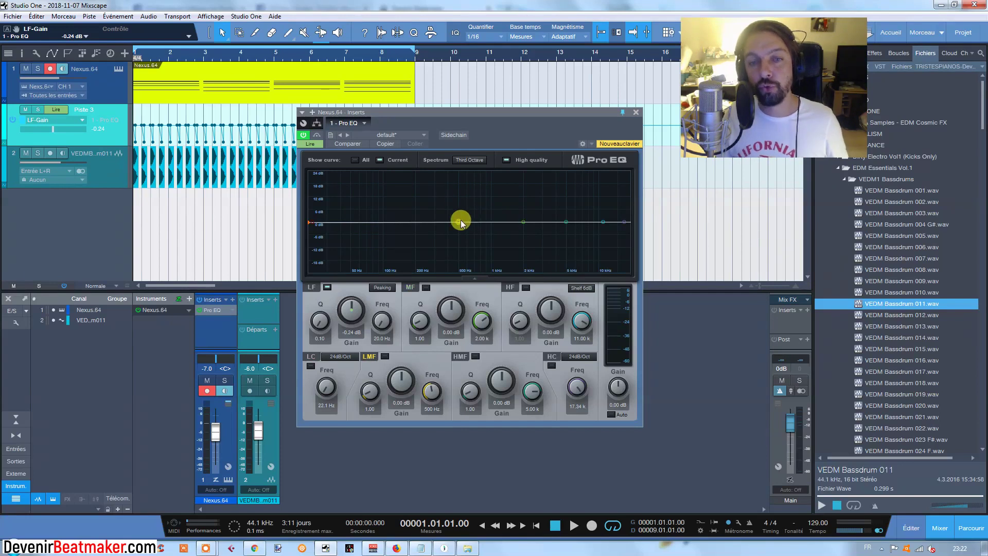
{"action": "mouse_move", "coordinate": [459, 220]}
{"action": "left_mouse_down"}
{"action": "mouse_move", "coordinate": [466, 207]}
{"action": "mouse_move", "coordinate": [465, 258]}
{"action": "mouse_move", "coordinate": [457, 221]}
{"action": "left_mouse_up"}
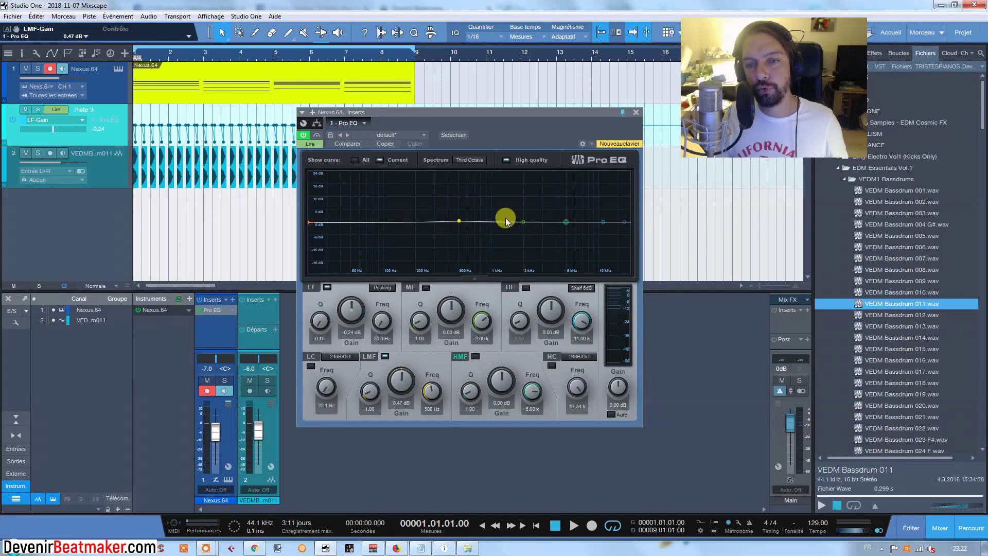
{"action": "left_click_drag", "start_coordinate": [459, 221], "coordinate": [460, 225]}
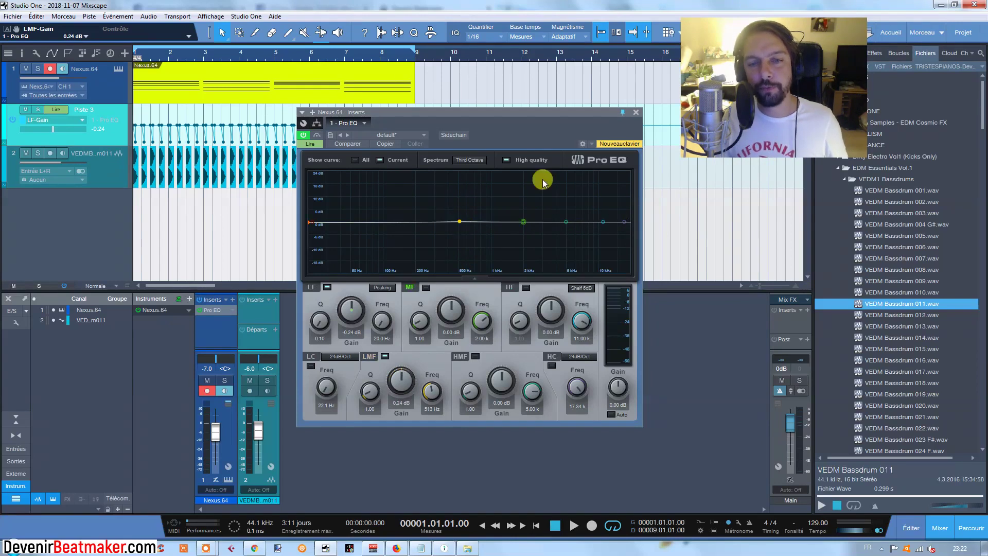
{"action": "left_click", "coordinate": [524, 220]}
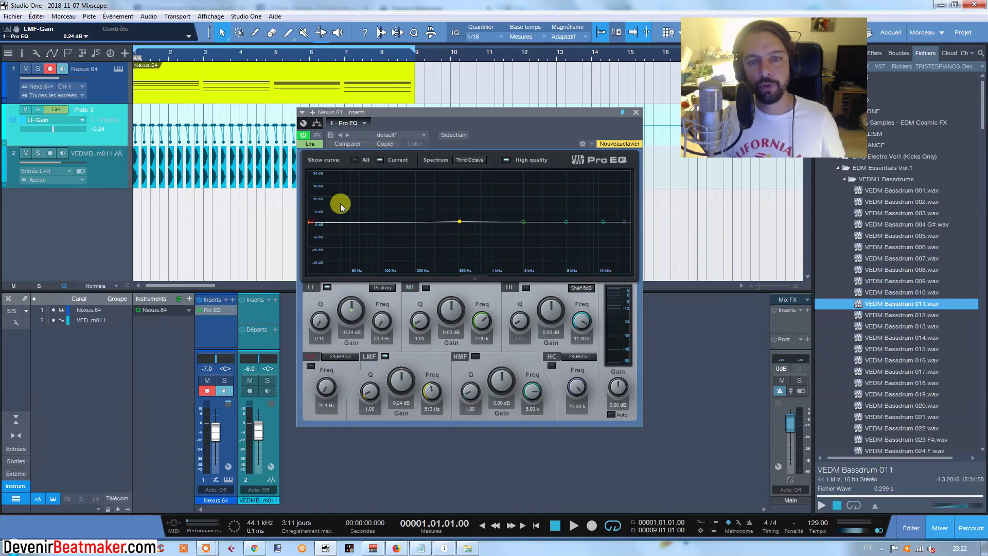